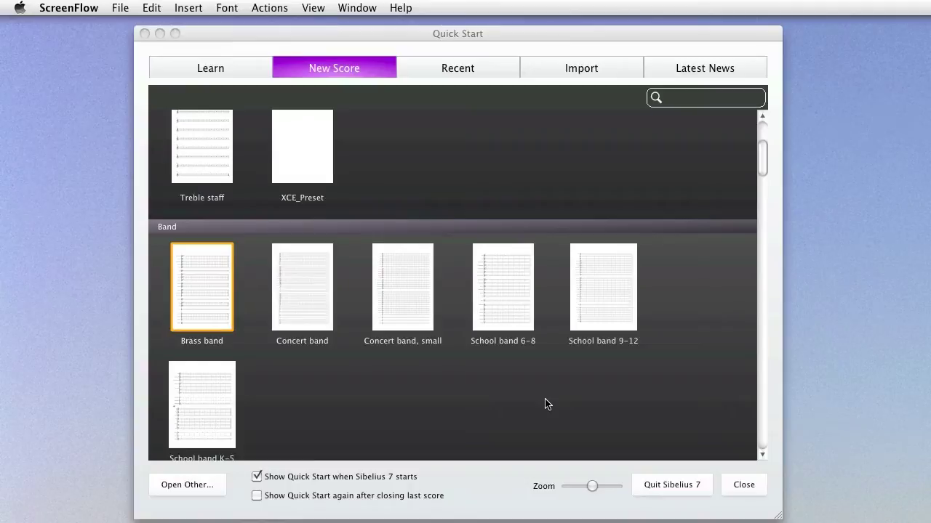
Create a new Treble staff score, 'The Star Spangled Banner', in B♭ major, 3/4, Allegro
left_click(213, 180)
double_click(213, 180)
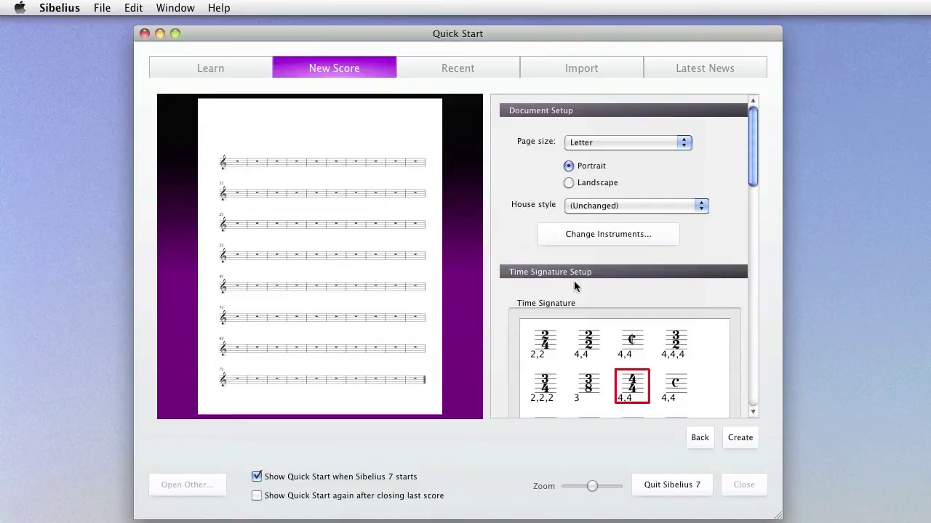
scroll(596, 275, "down", 5)
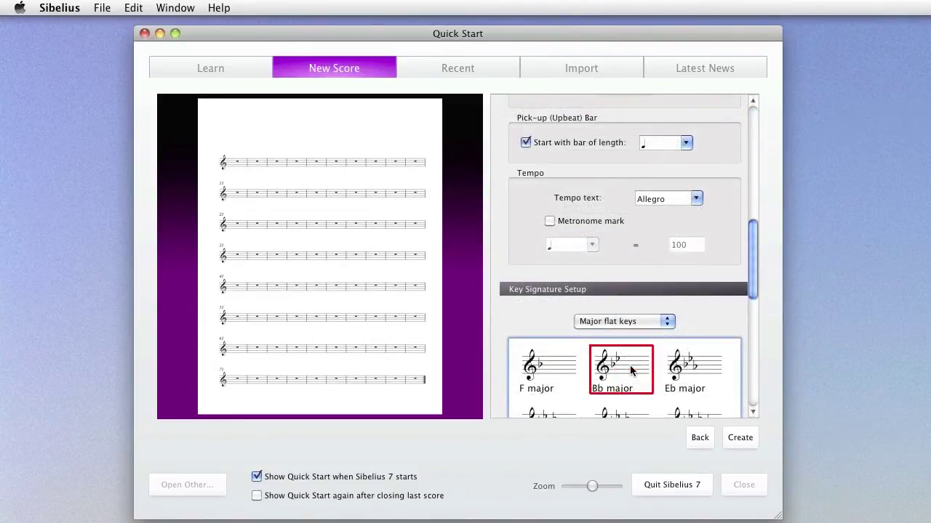
scroll(629, 369, "down", 6)
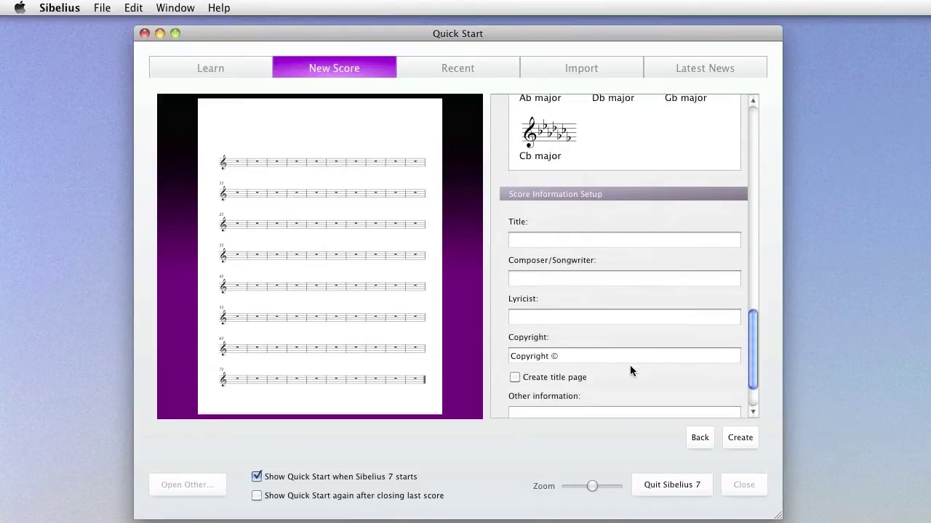
left_click(578, 241)
type("The Star Spangled Banner")
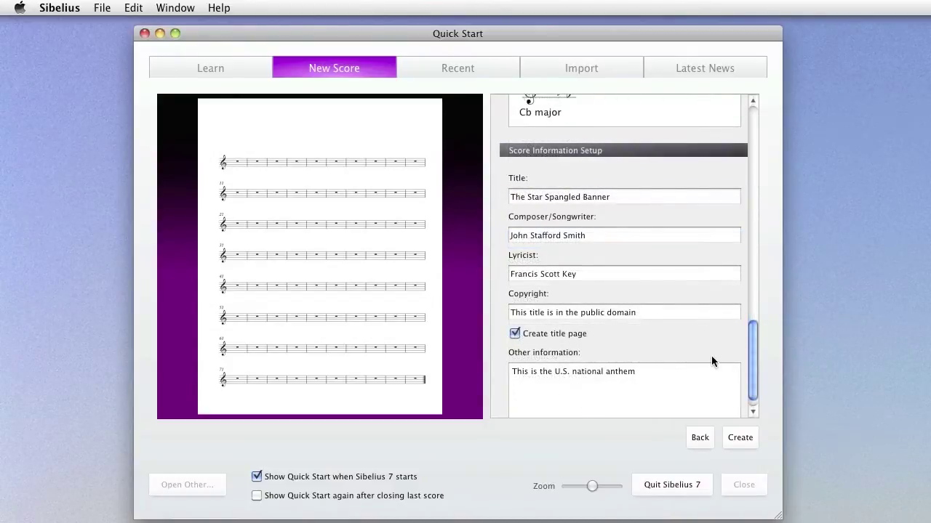
scroll(711, 356, "down", 1)
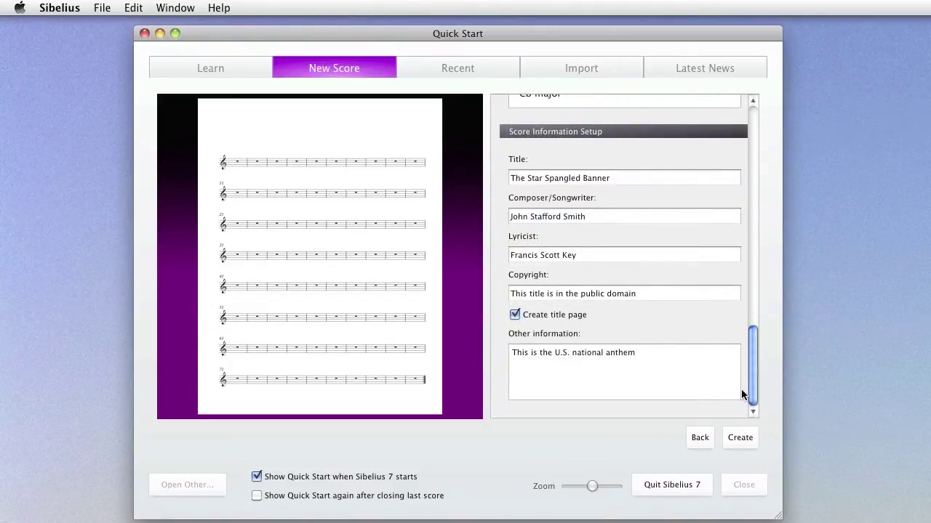
left_click(751, 437)
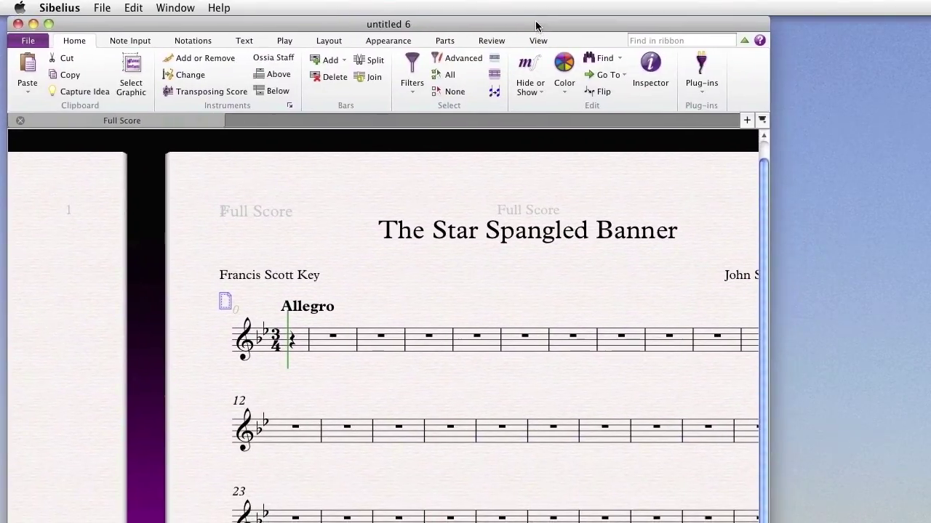
Enlarge the score window and review the File Info fields (81 bars, 2 pages)
left_click_drag(536, 26, 531, 23)
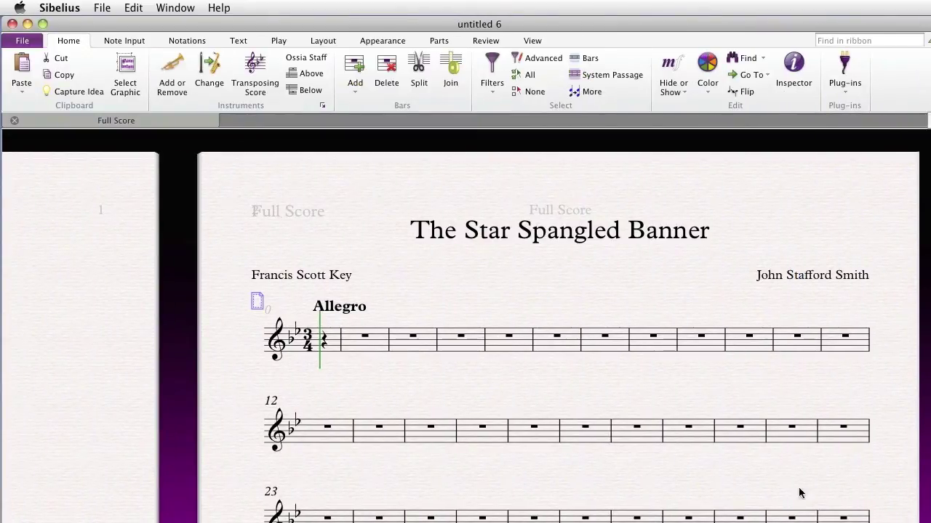
scroll(204, 389, "up", 5)
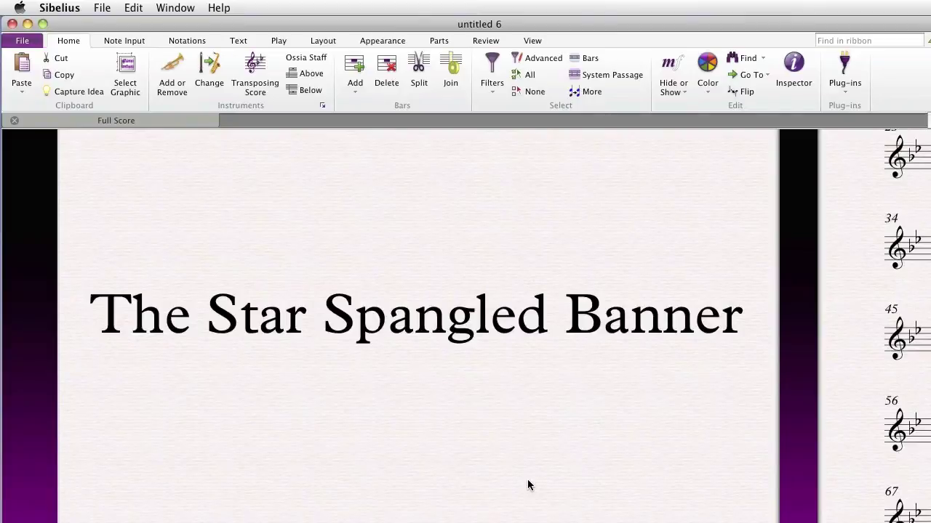
left_click(32, 45)
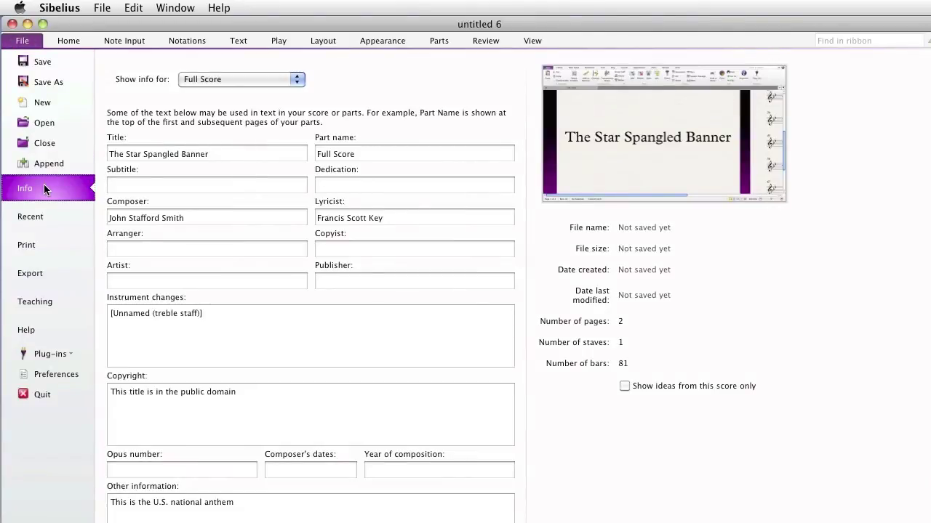
left_click(68, 41)
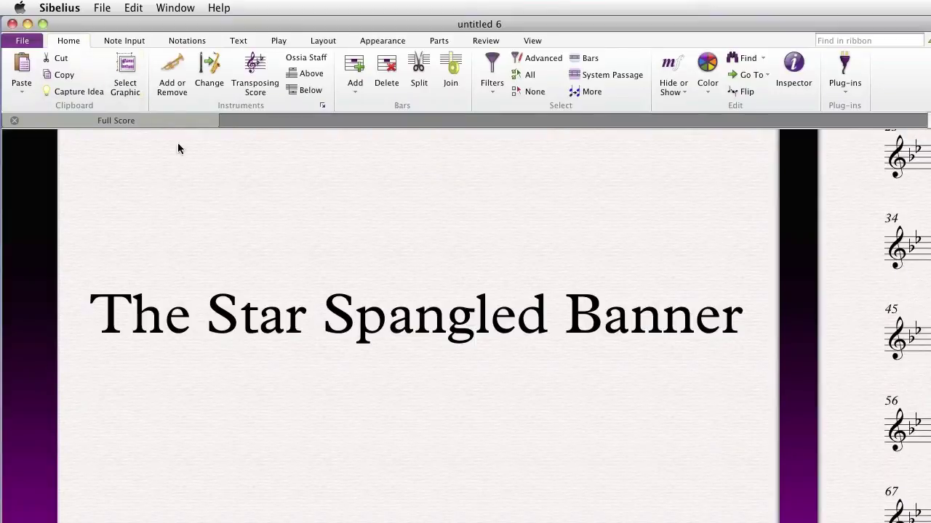
Retype the first-page title text as 'Patriotic Medley'
double_click(389, 327)
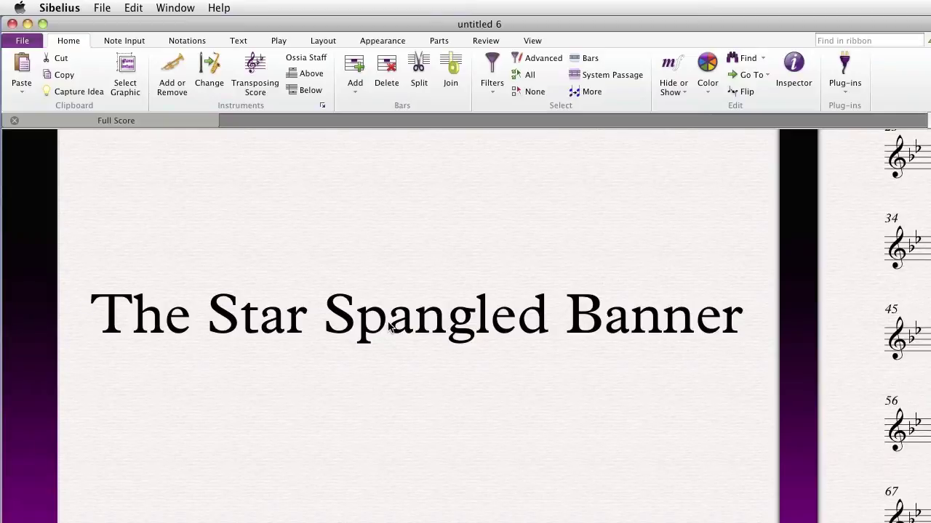
key("super+a")
type("Patri")
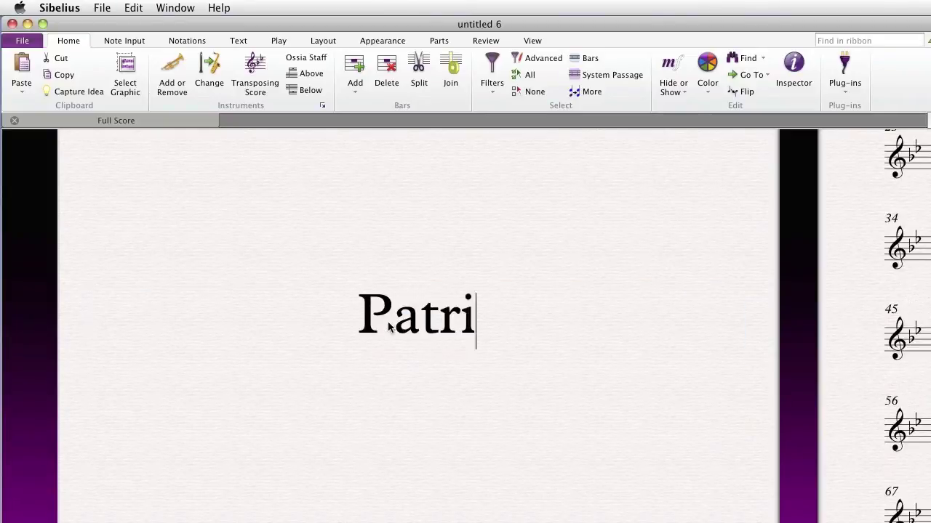
type("otic Medley")
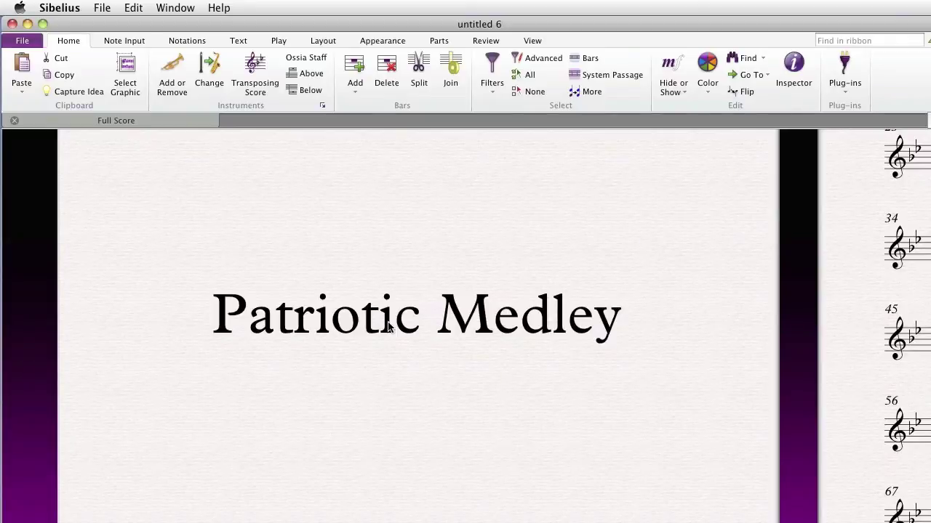
key("Escape")
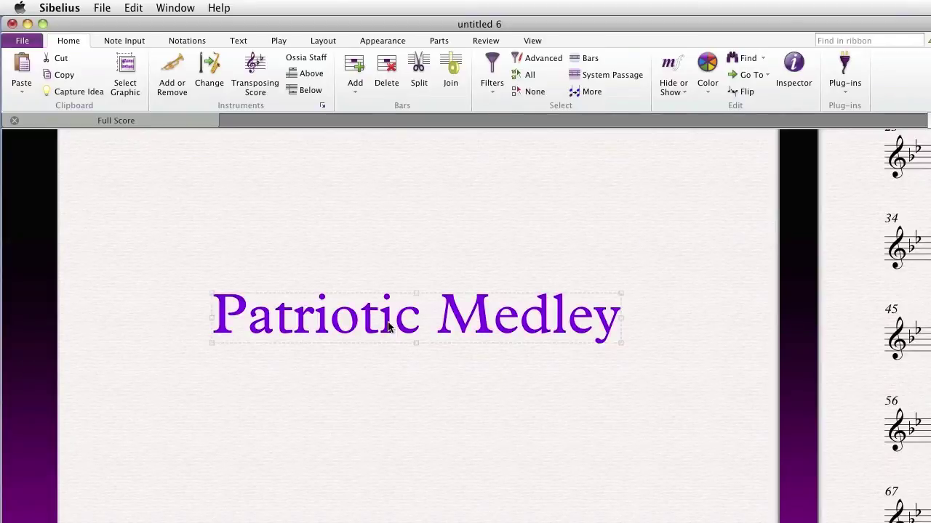
Check the File Info Title field, which still reads The Star Spangled Banner
left_click_drag(701, 273, 306, 432)
scroll(306, 431, "right", 5)
scroll(549, 334, "up", 5)
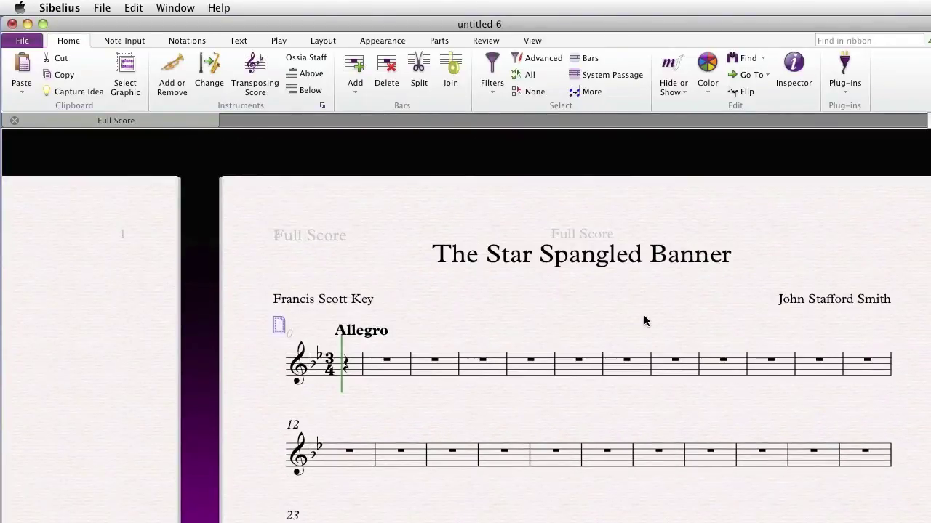
left_click(20, 41)
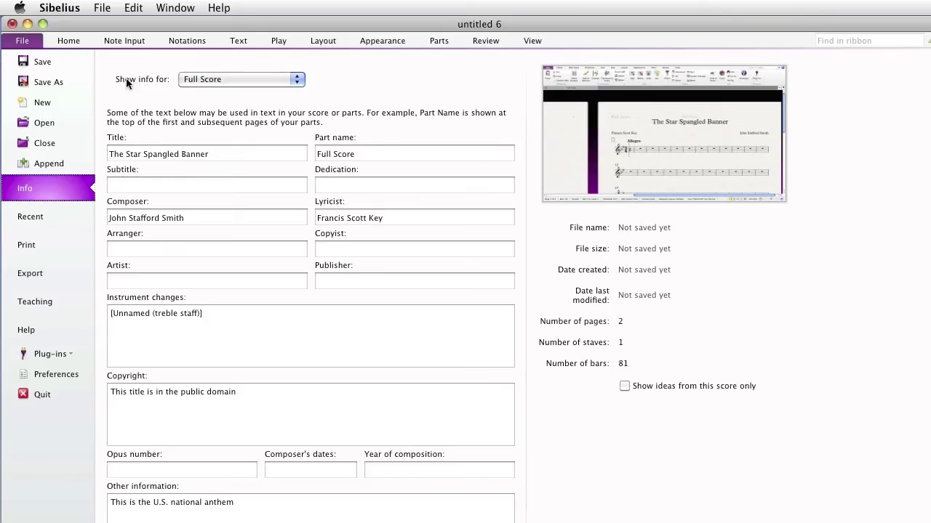
Replace the Patriotic Medley title text with the \$Title\ wildcard
left_click(67, 41)
left_click_drag(182, 393, 485, 239)
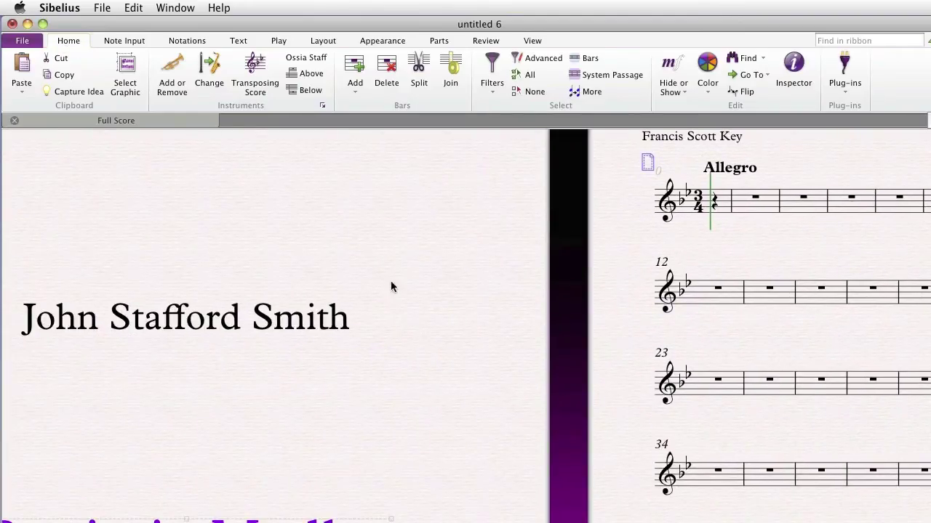
scroll(224, 399, "down", 3)
scroll(224, 399, "left", 4)
double_click(314, 429)
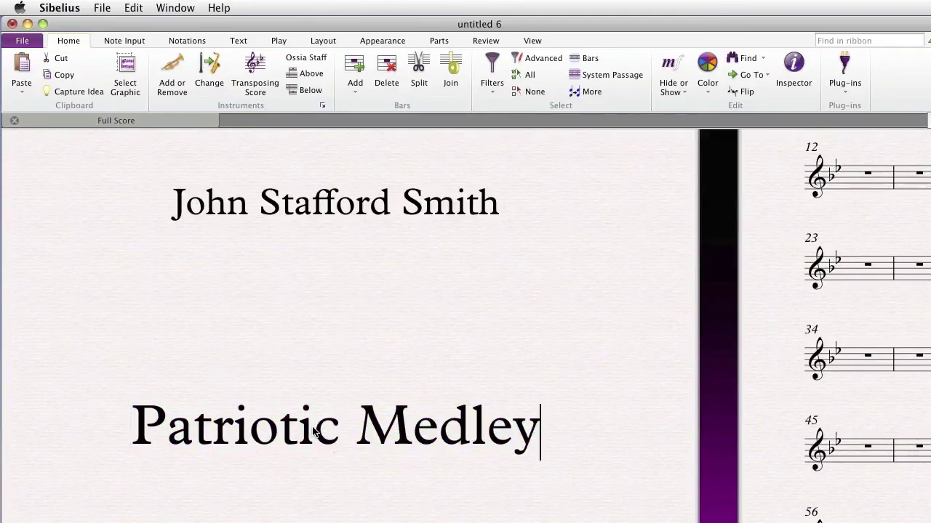
key("super+a")
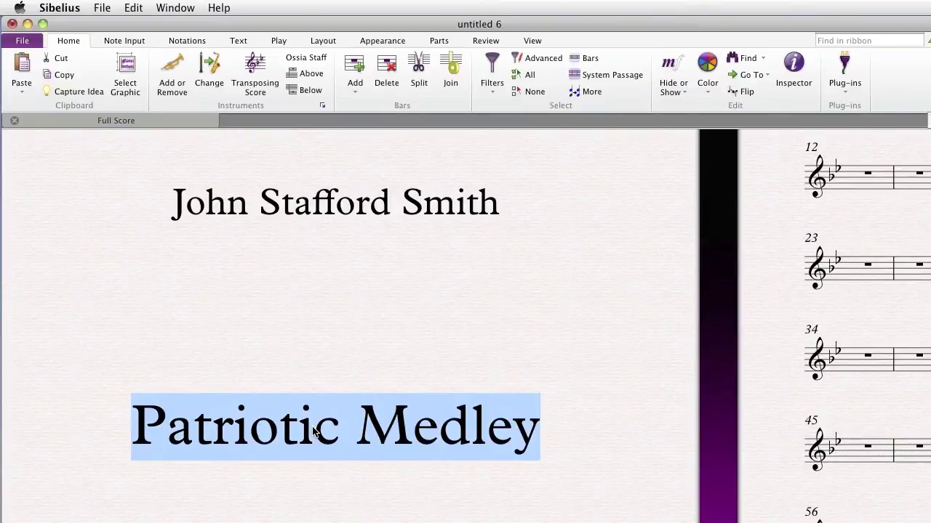
type("\\")
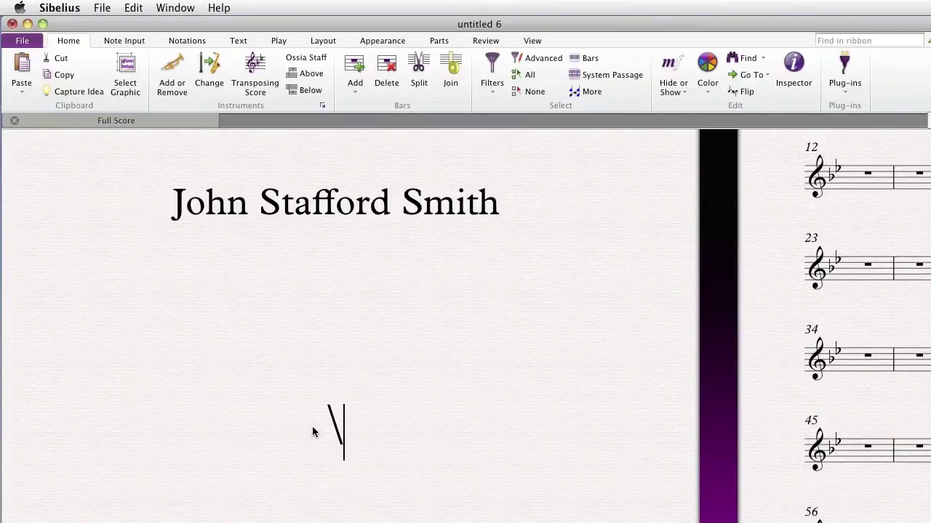
type("$Title")
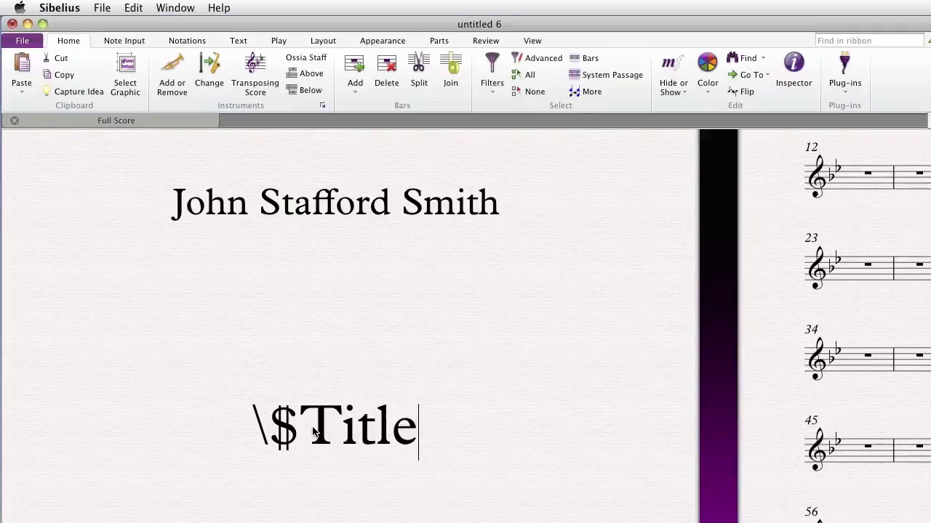
type("\\")
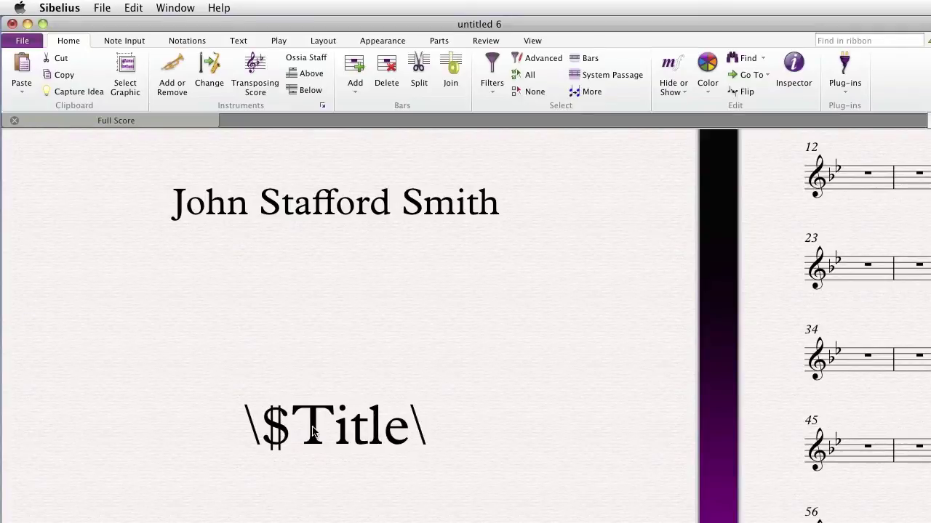
key("Escape")
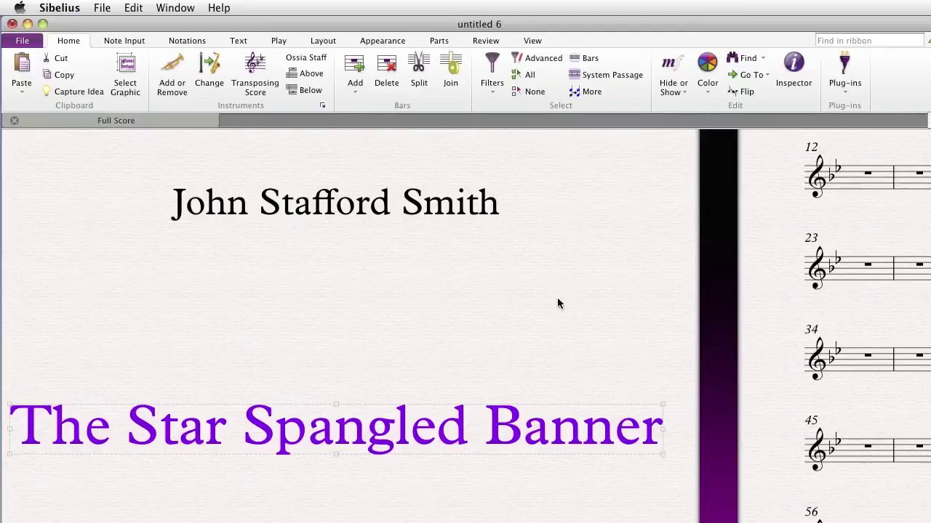
Zoom out to the whole first page and retype the main title as \$Title\
key("super+minus")
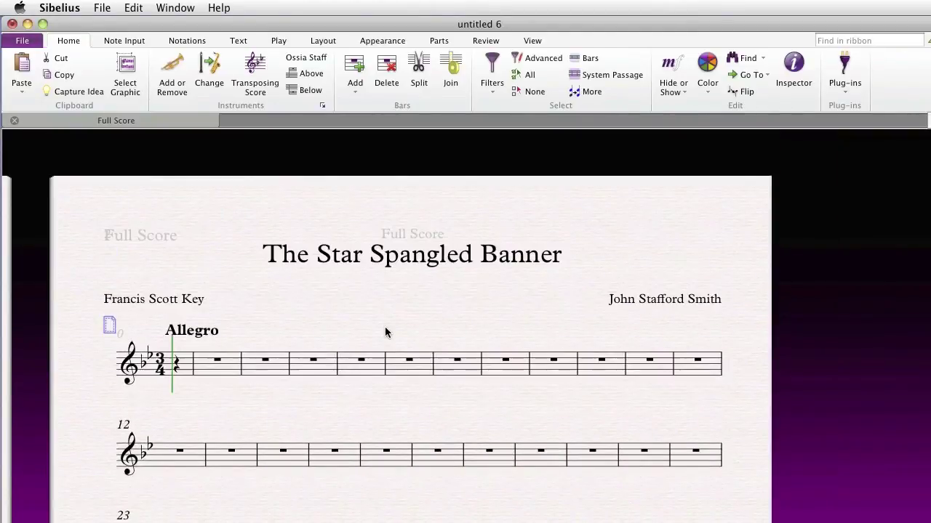
double_click(406, 266)
key("super+a")
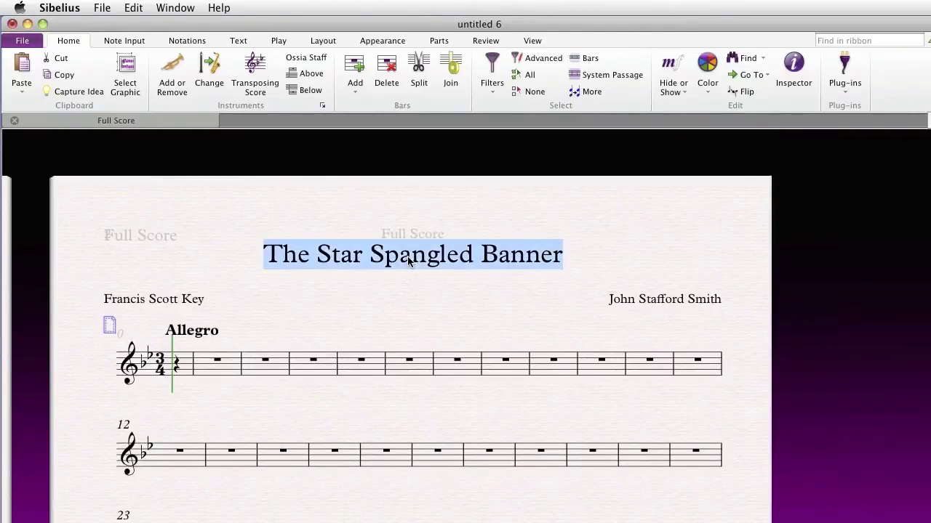
key("BackSpace")
type("\\$")
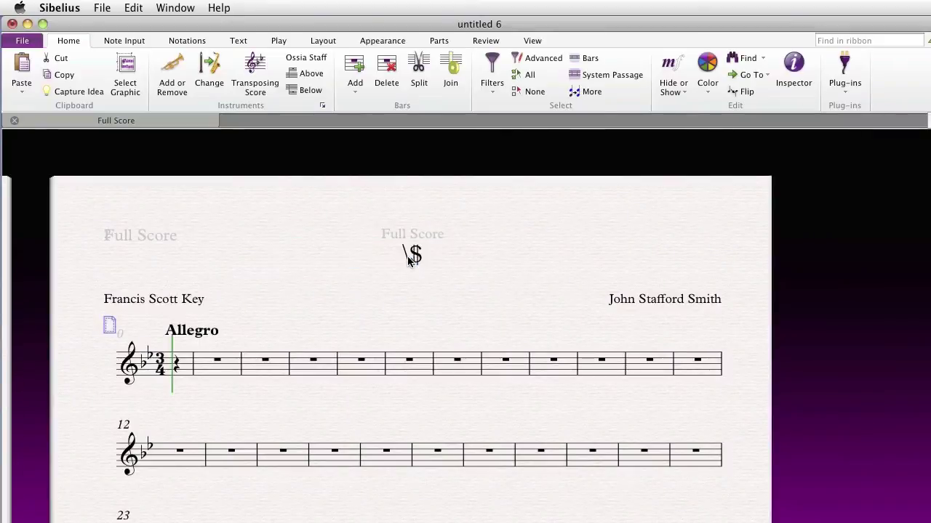
type("Title\\")
key("Escape")
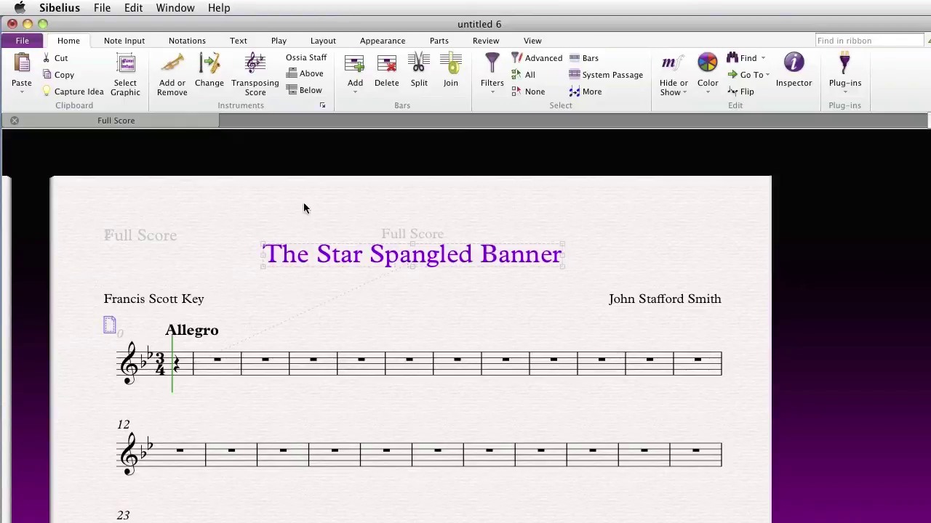
left_click(36, 42)
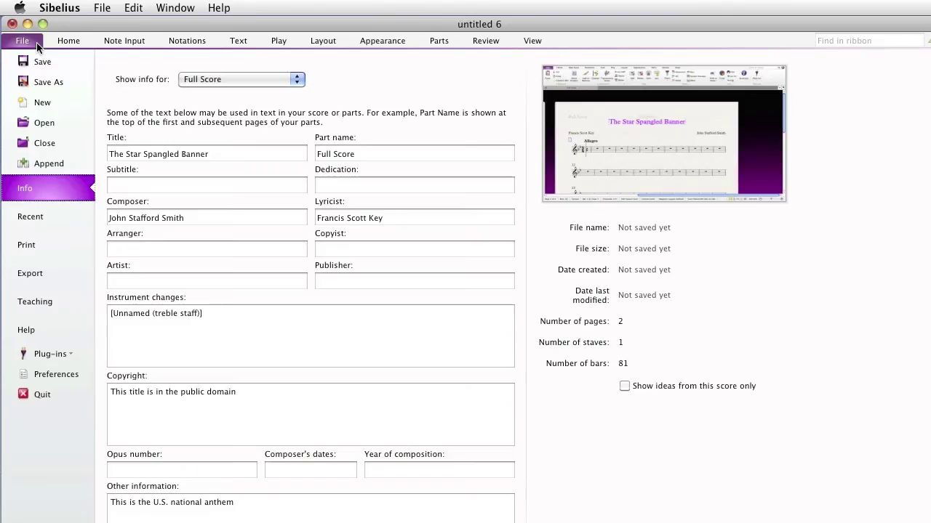
Set the Info page's Title field to 'Patriotic Medley'
double_click(223, 154)
triple_click(223, 154)
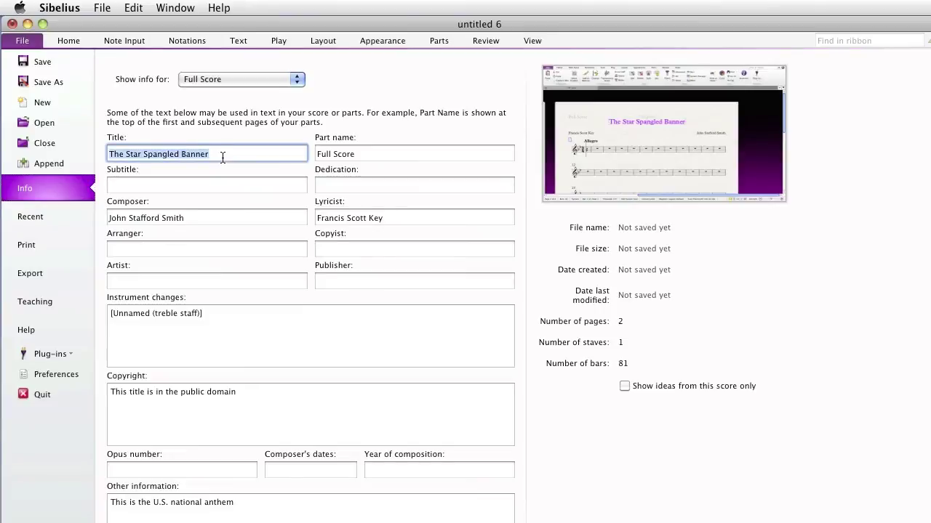
type("Patriotic med")
key("BackSpace")
key("BackSpace")
key("BackSpace")
type("Medle")
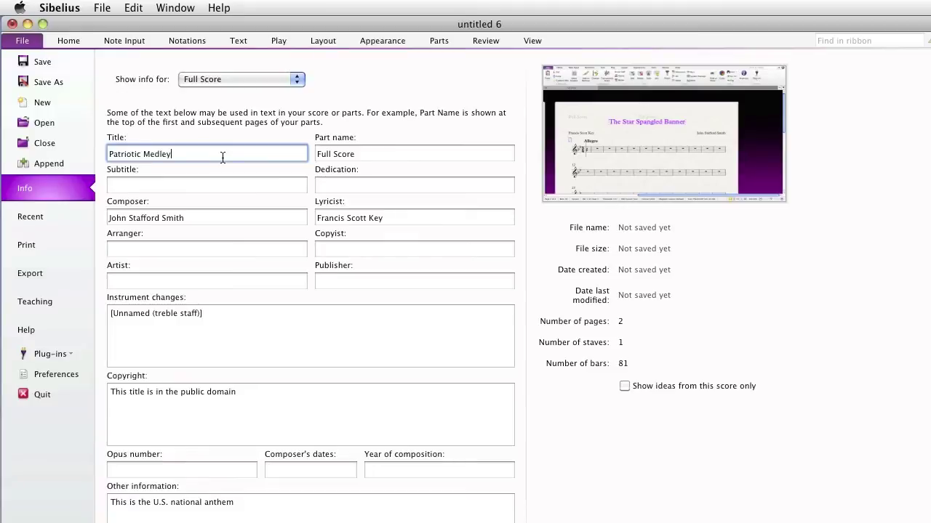
type("y")
Return to the score and zoom in on the Patriotic Medley title
left_click(72, 43)
key("super+equal")
scroll(456, 383, "down", 10)
scroll(456, 383, "left", 8)
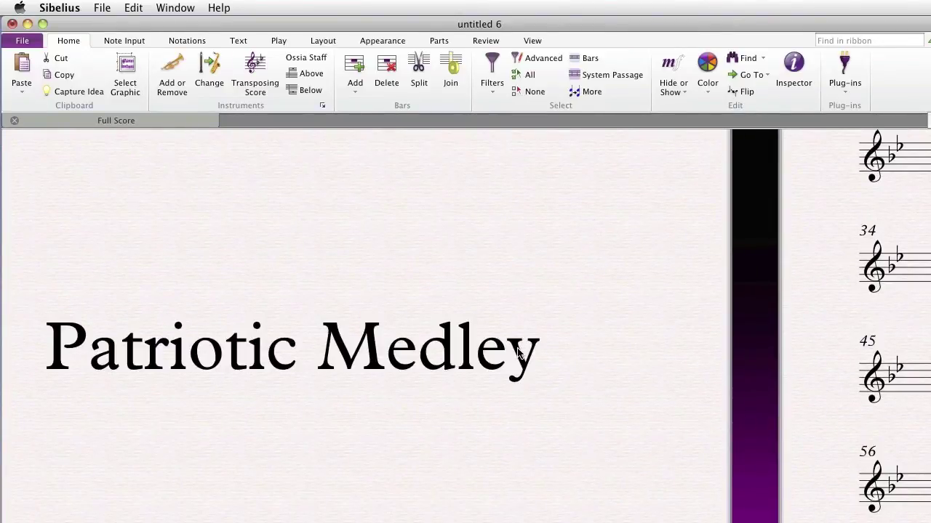
Replace the lyricist text with the pasted \$LYRICIST\ wildcard
left_click_drag(648, 270, 1, 509)
scroll(399, 430, "up", 8)
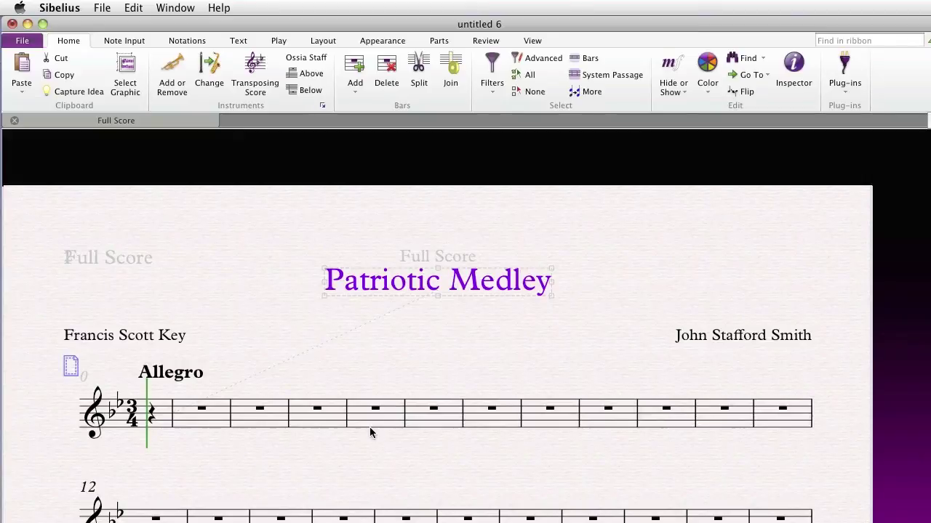
key("Escape")
double_click(129, 335)
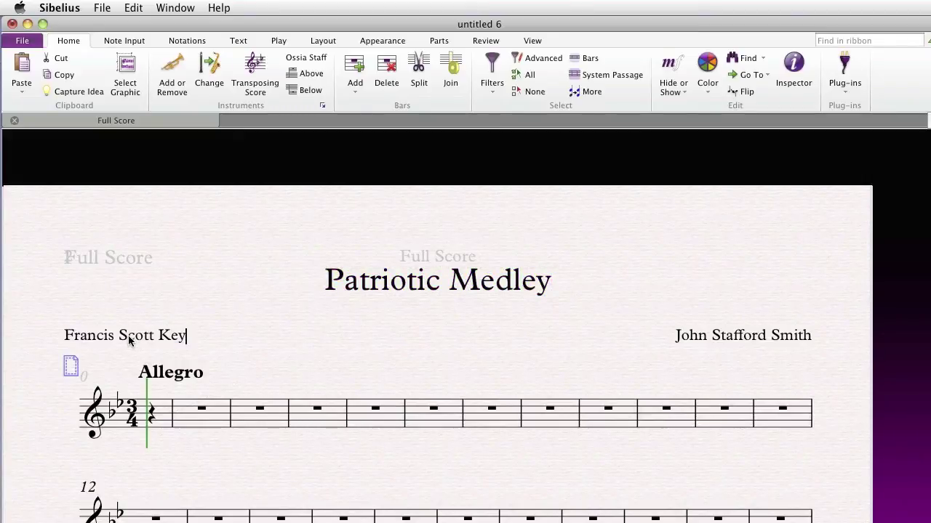
key("super+a")
type("x")
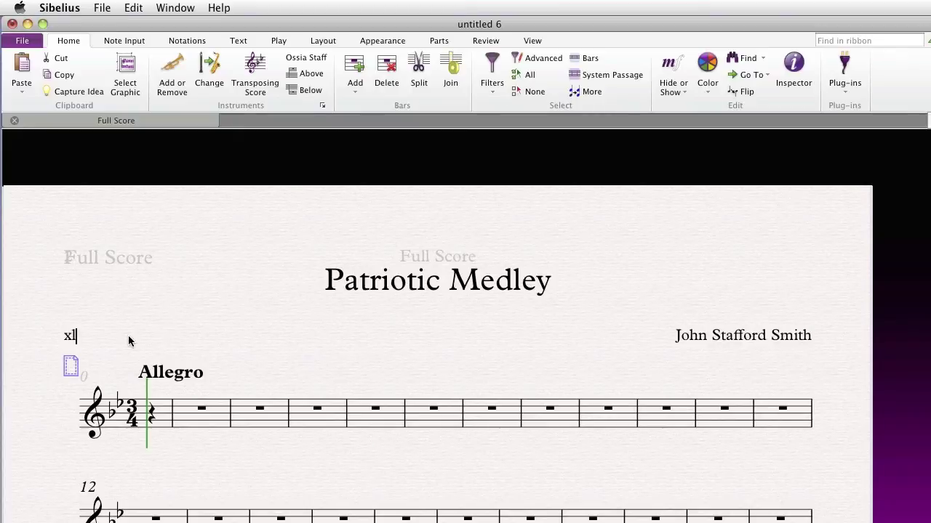
key("BackSpace")
type("\\$LYRICIST\\")
key("Escape")
Replace the composer text with the pasted \$COMPOSER\ wildcard
left_click(773, 336)
key("Return")
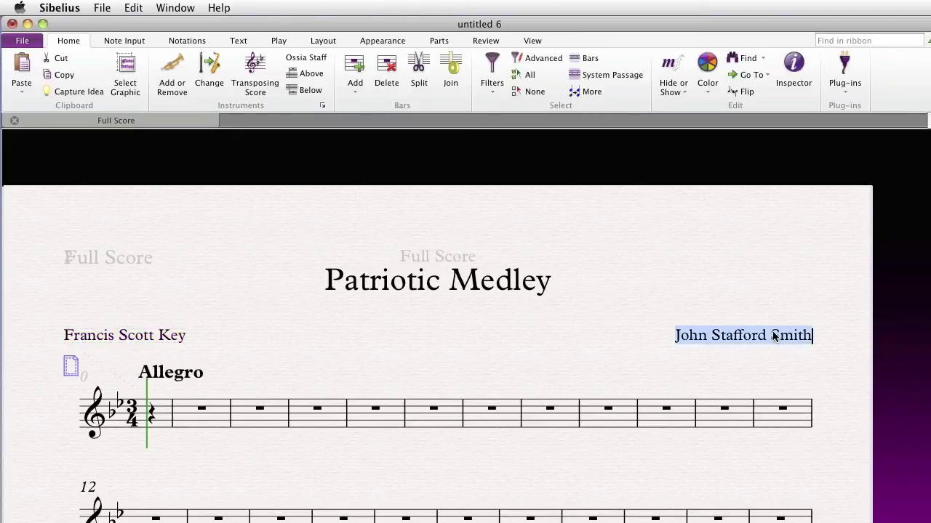
type("x")
key("BackSpace")
type("\\$COMPOSER\\")
key("Escape")
Replace the copyright footer text with the pasted \$COPYRIGHT\ wildcard
scroll(539, 365, "down", 10)
double_click(491, 428)
key("super+a")
type("x")
key("super+a")
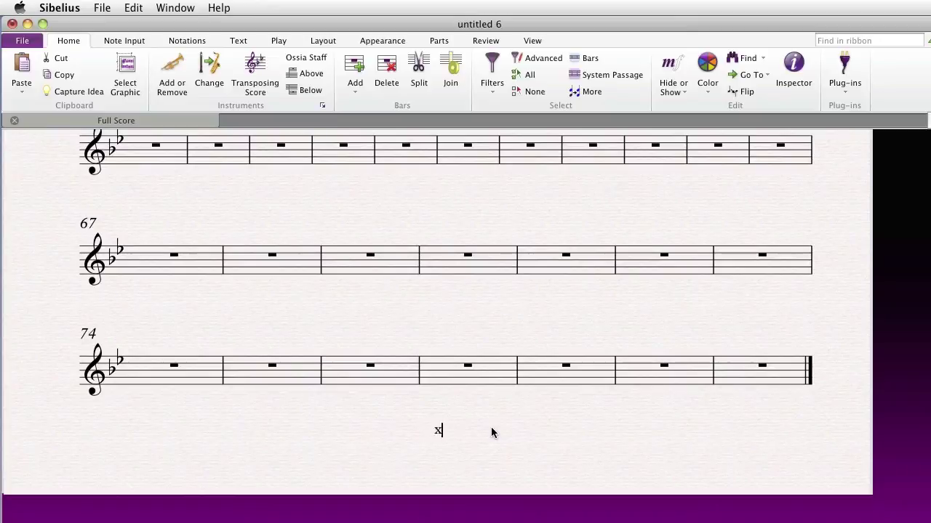
type("\\$COPYRIGHT\\")
key("Escape")
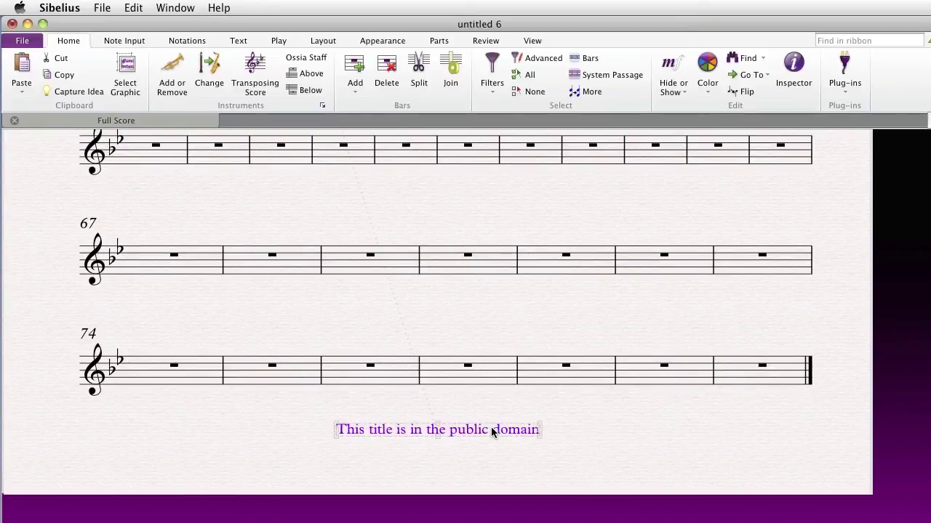
Append bars so the score extends onto page 3, reaching bar 100
left_click(649, 437)
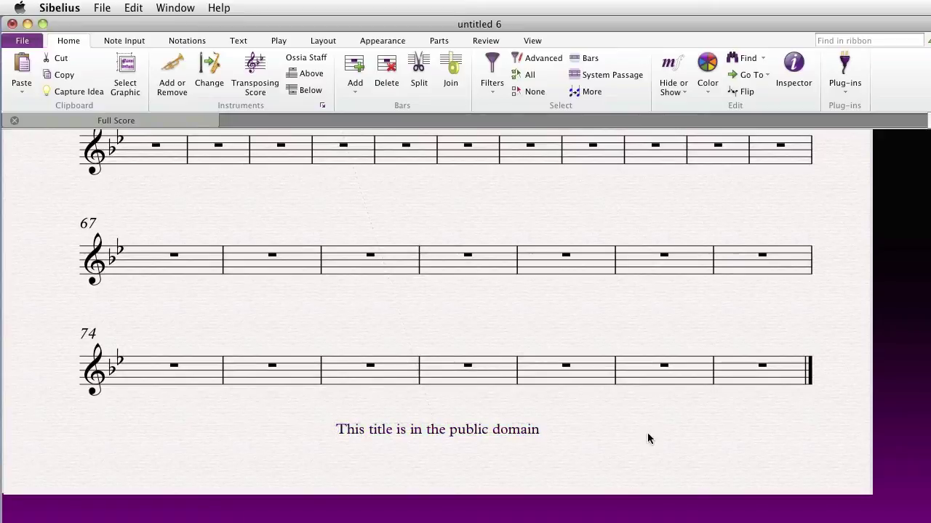
key("super+b")
key("super+b")
key("super+b")
key("super+b")
key("super+b")
key("super+b")
key("super+b")
key("super+b")
key("super+b")
key("super+b")
key("super+b")
key("super+b")
key("super+b")
key("super+b")
key("super+b")
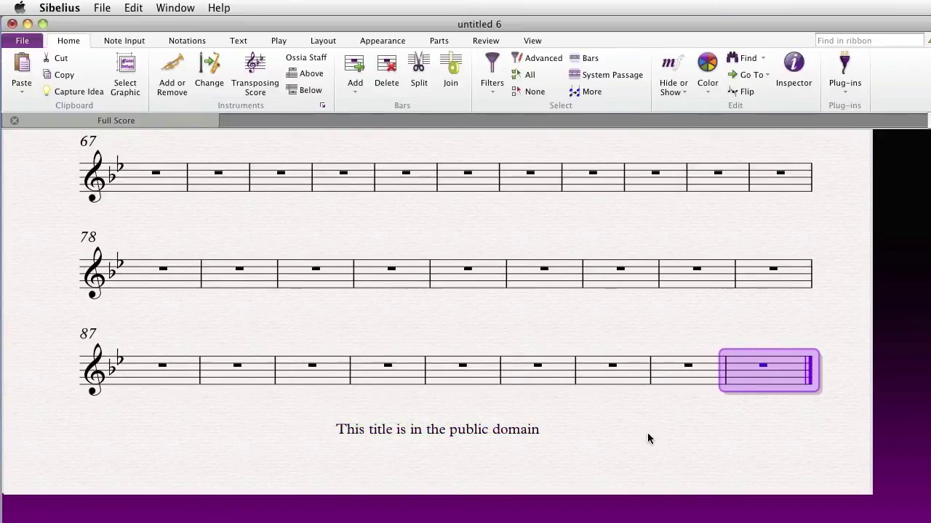
key("Escape")
key("super+Home")
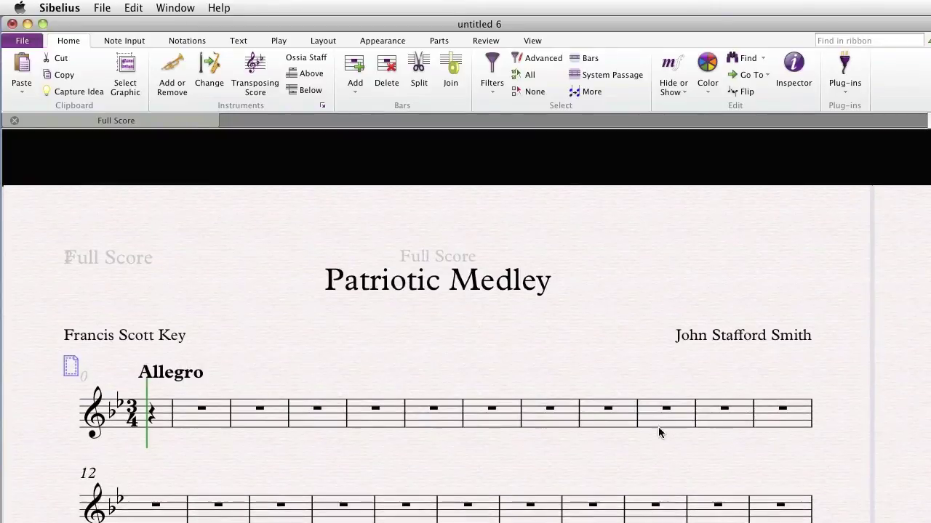
key("super+b")
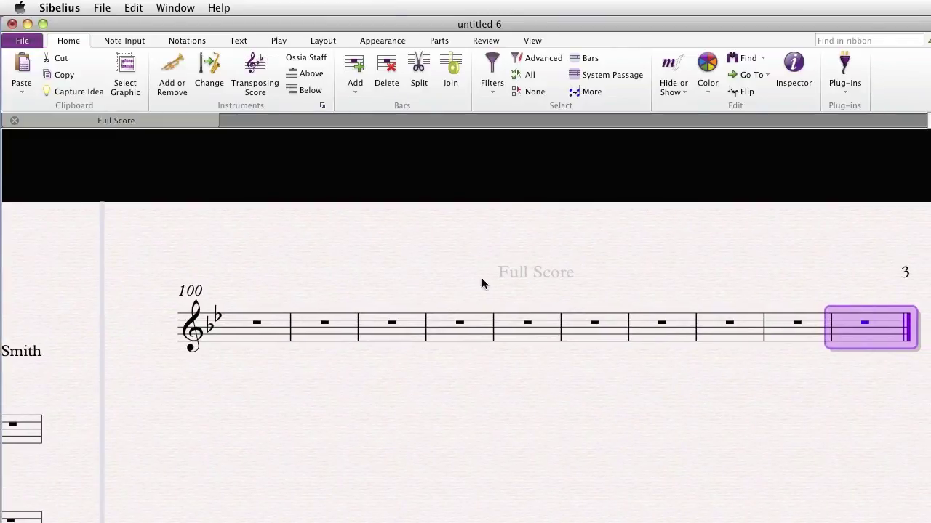
Extend the page 3 header to '\$HEADERPARTNAME\ - \$TITLE\', showing 'Full Score - Patriotic Medley'
double_click(538, 272)
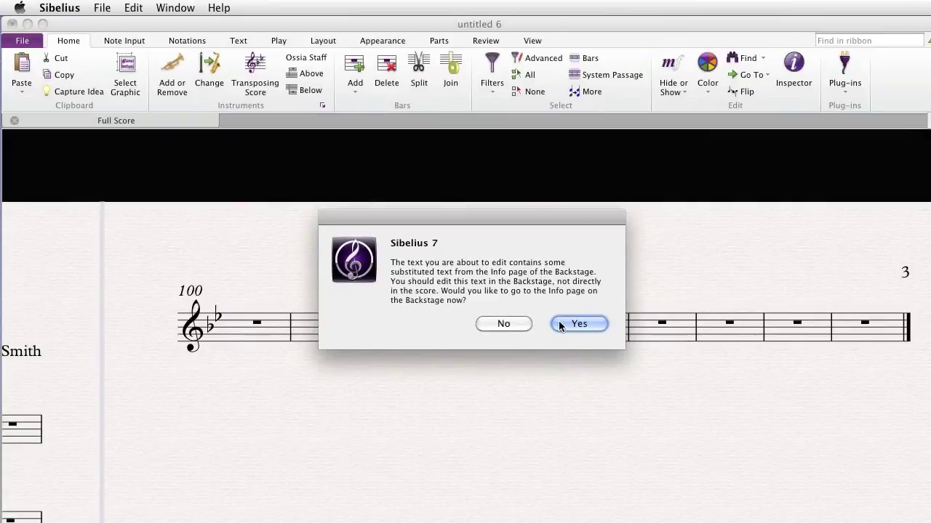
left_click(509, 323)
type("- x")
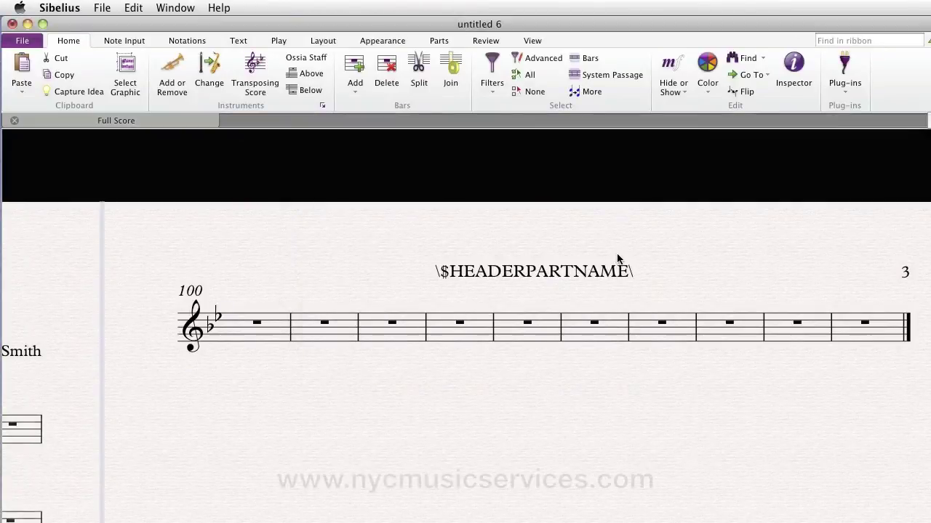
type("title\\")
key("Escape")
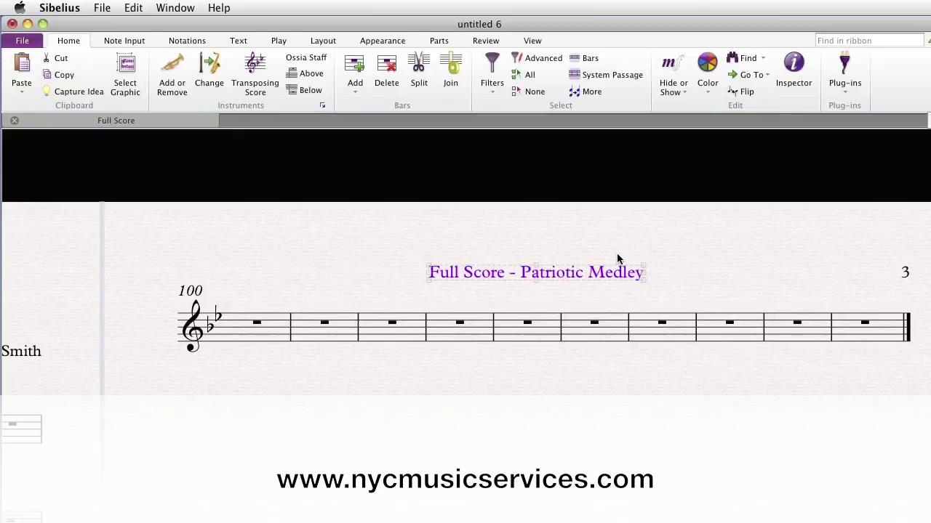